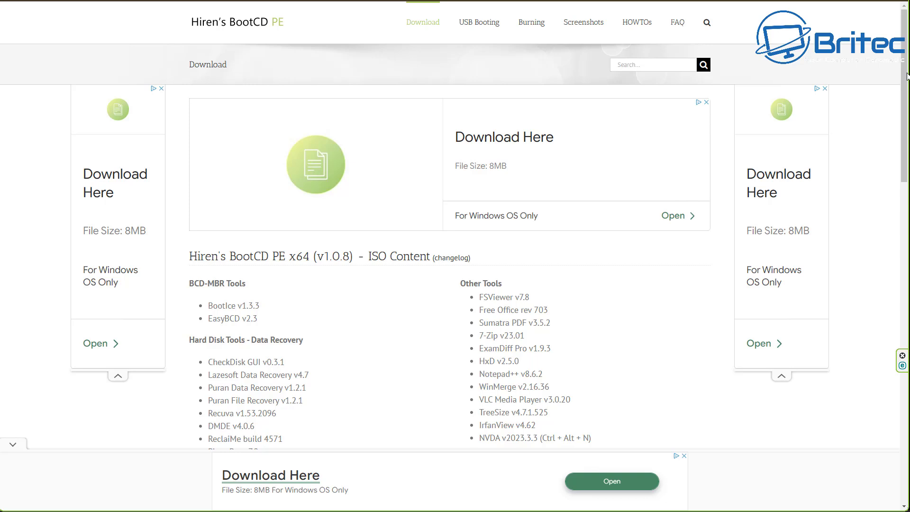
Step: Scroll down past the ISO Content tool lists to the Filename, Filesize, MD5 and SHA table
drag(907, 76, 907, 74)
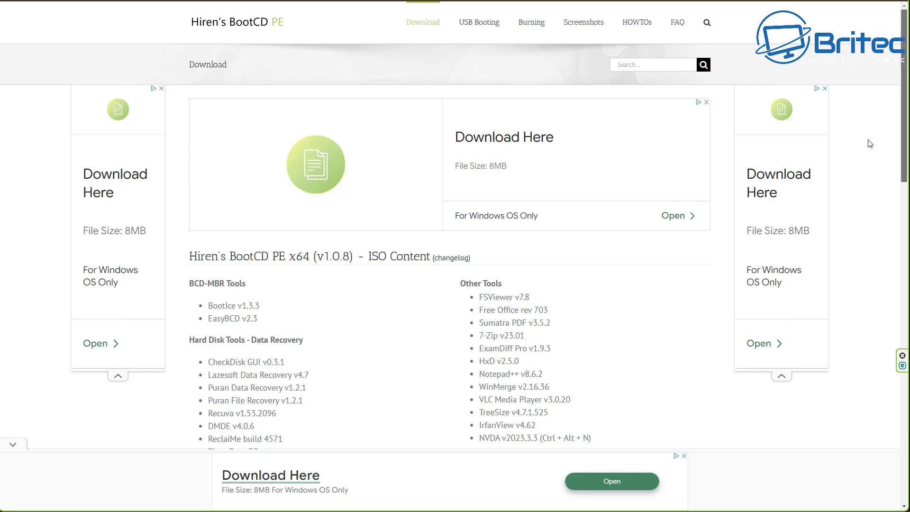
scroll(864, 141, down, 1)
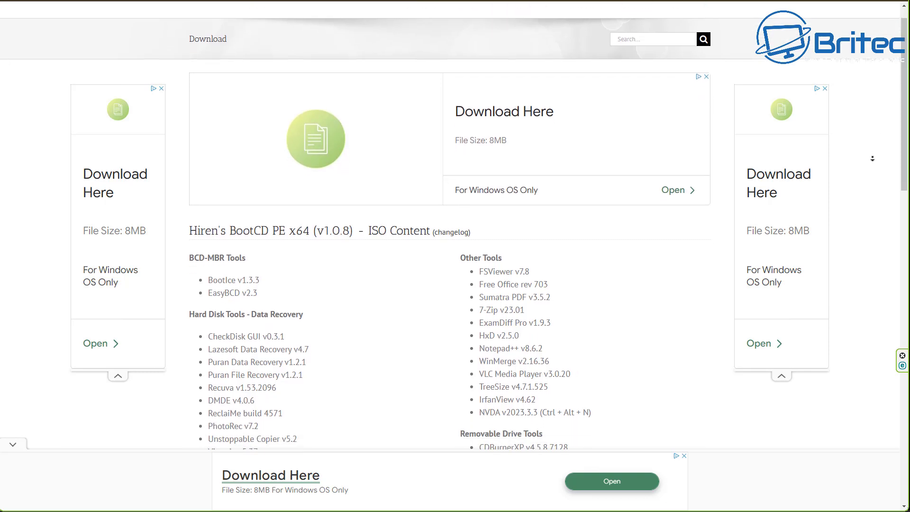
scroll(873, 158, down, 2)
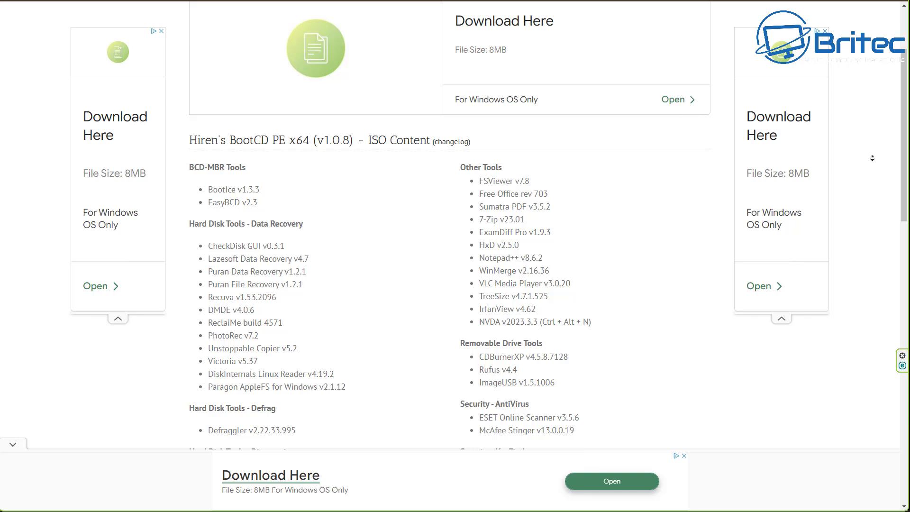
scroll(873, 158, down, 2)
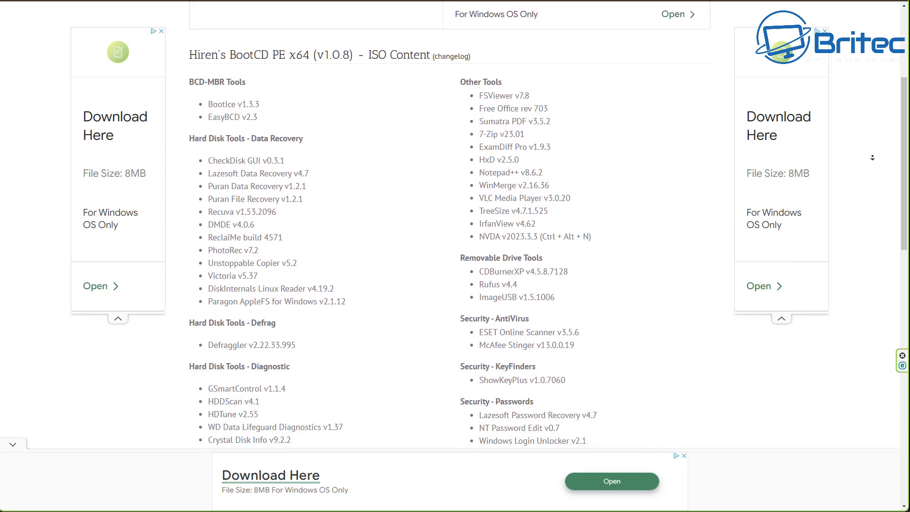
scroll(873, 158, down, 2)
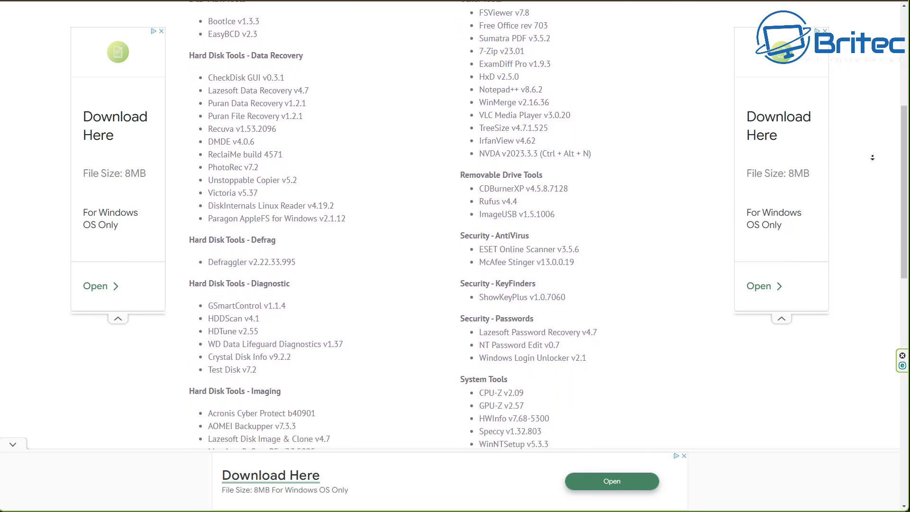
scroll(872, 158, down, 2)
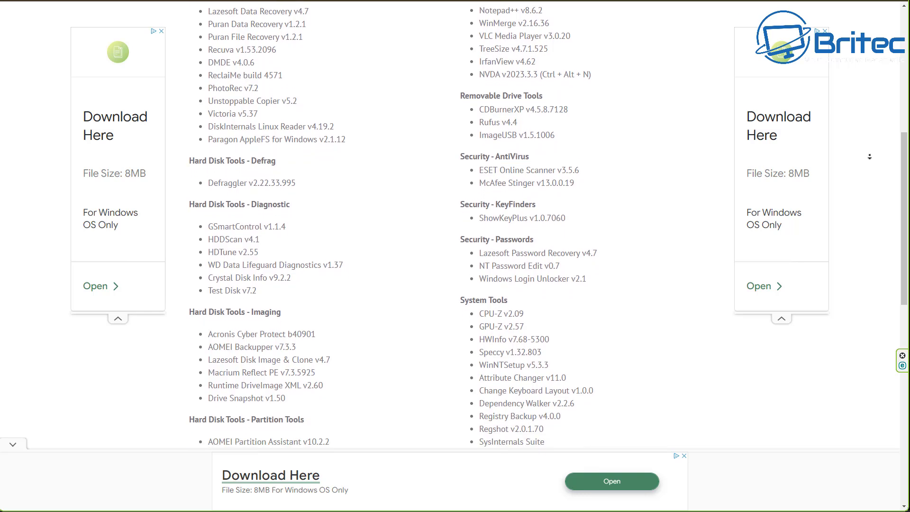
scroll(870, 157, down, 2)
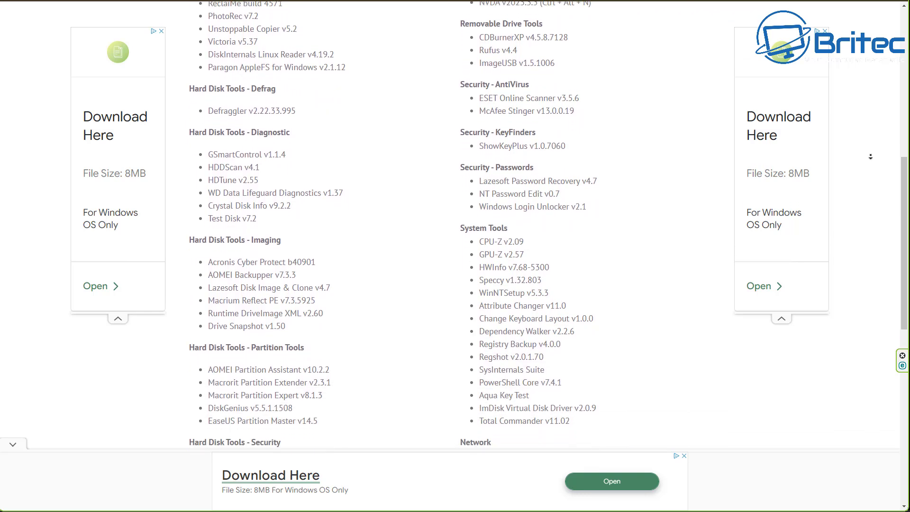
scroll(871, 156, down, 2)
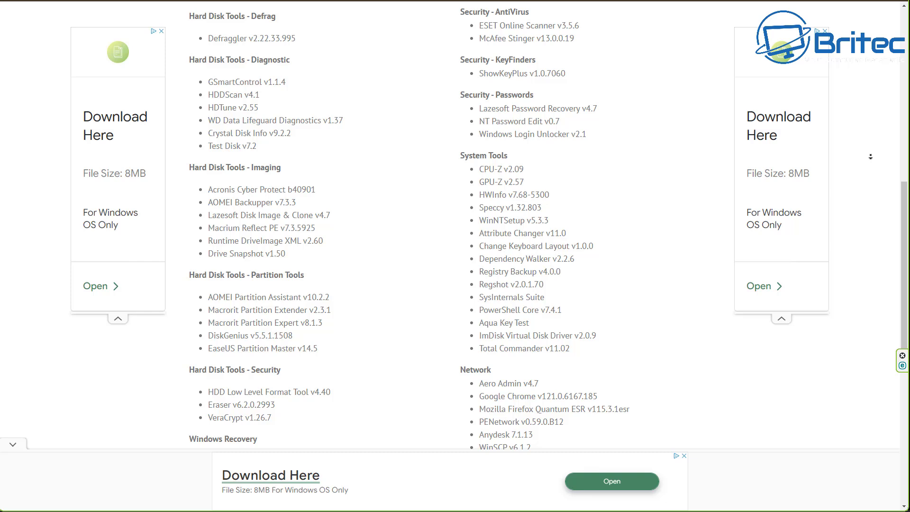
scroll(871, 157, down, 2)
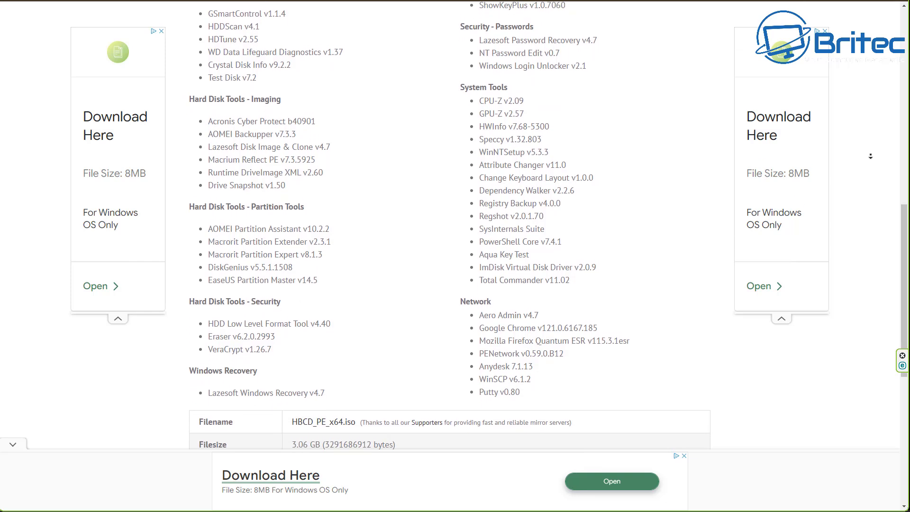
scroll(871, 156, down, 2)
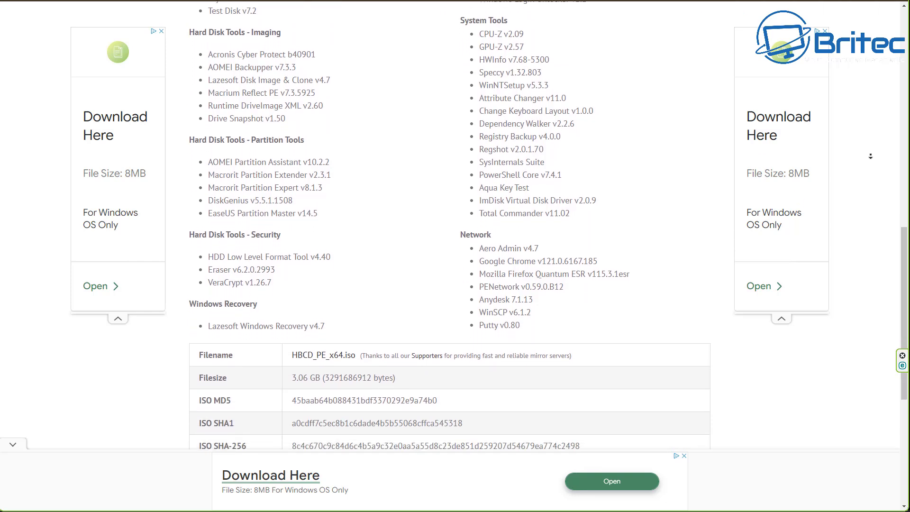
scroll(871, 157, down, 1)
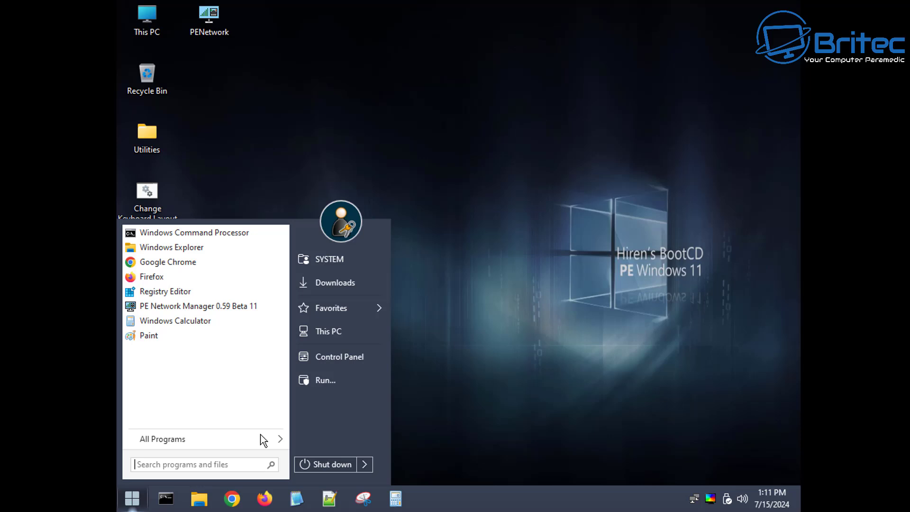
Step: Browse the All Programs category submenus down to Security > Passwords, showing Lazesoft Password Recovery and NT Password Edit
click(195, 444)
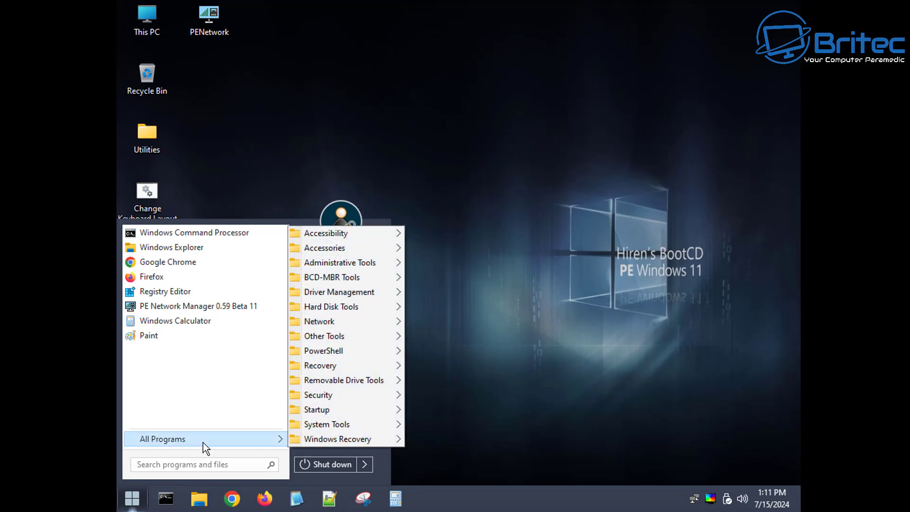
mouse_move(328, 233)
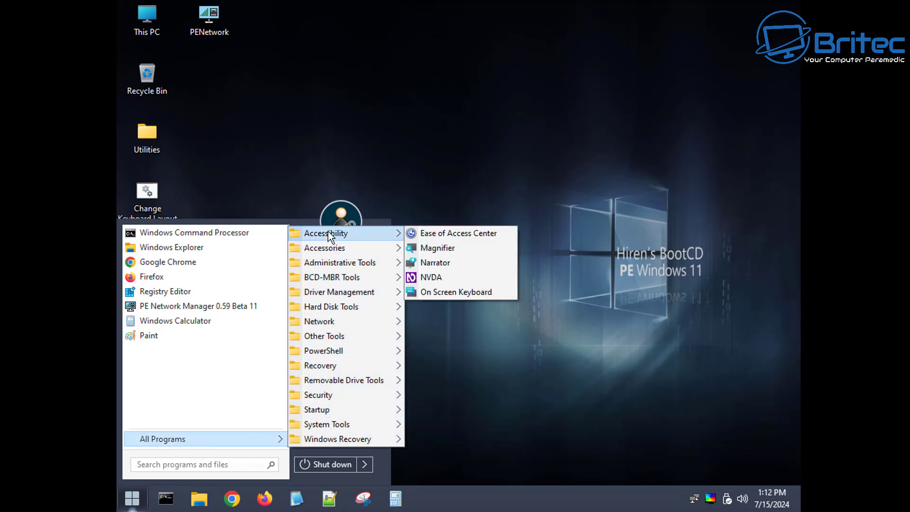
mouse_move(327, 293)
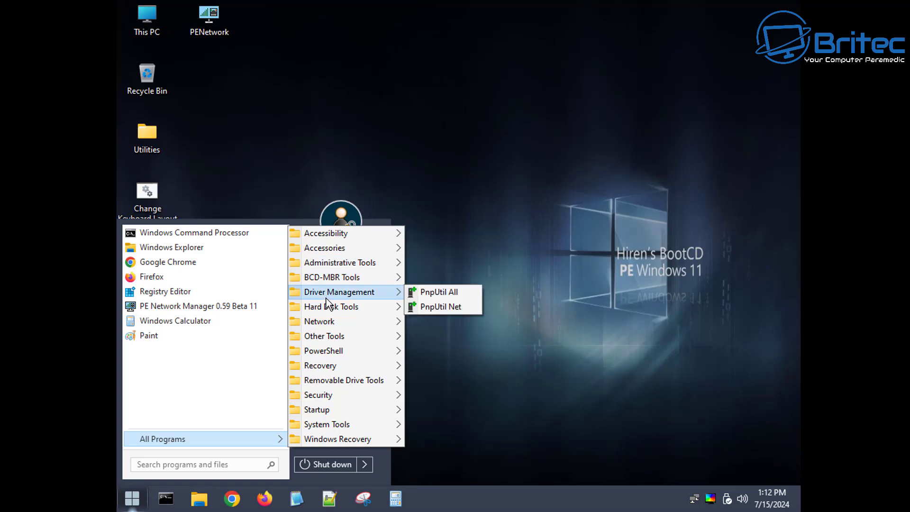
mouse_move(323, 356)
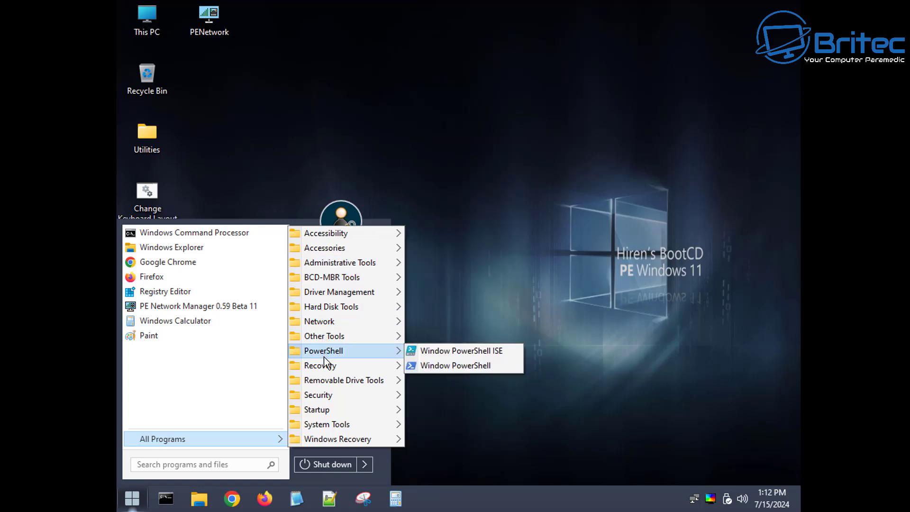
mouse_move(327, 424)
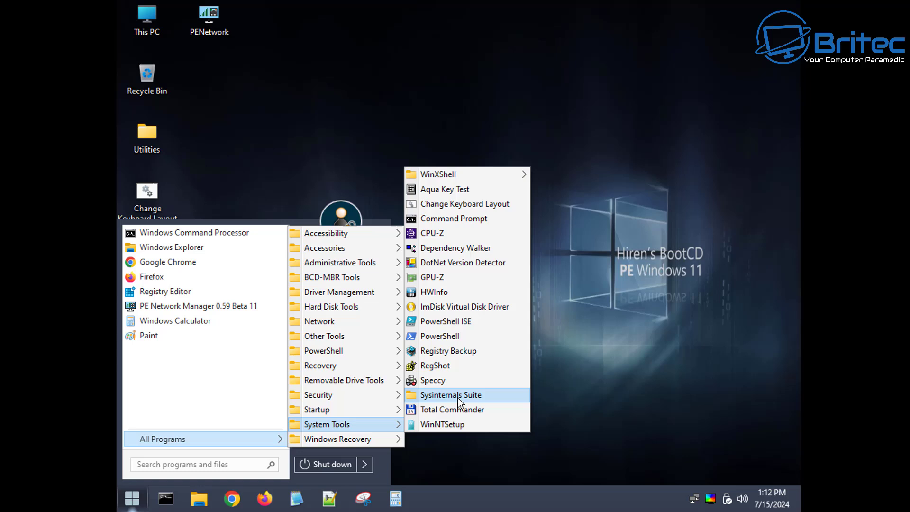
mouse_move(348, 264)
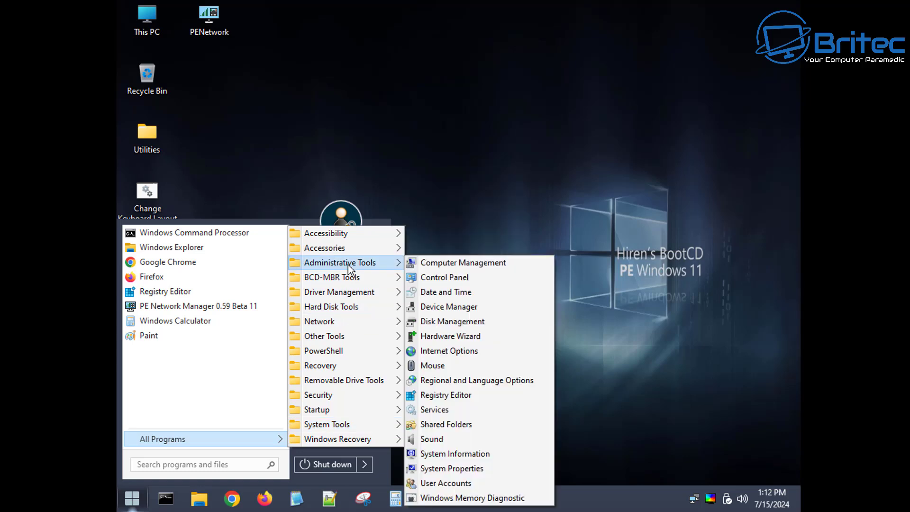
mouse_move(353, 400)
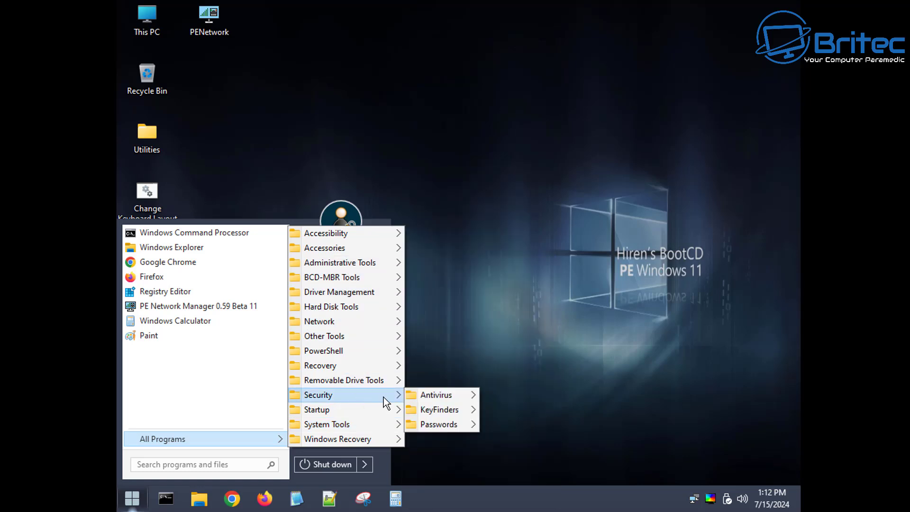
mouse_move(457, 430)
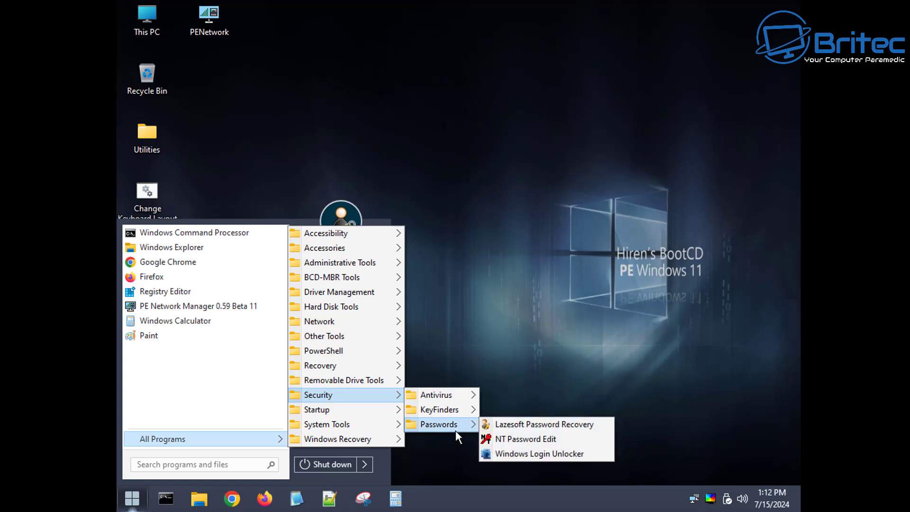
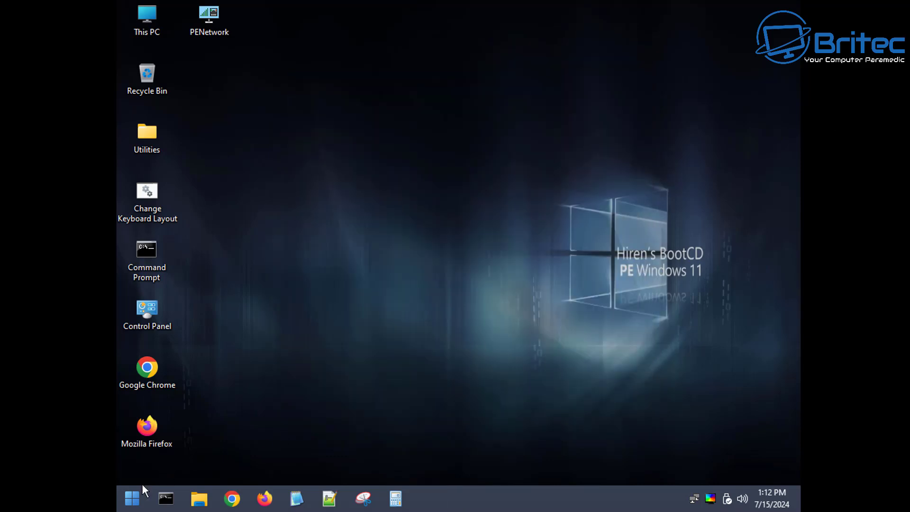
Step: Launch ESET Online Scanner from Start > All Programs > Security > Antivirus
click(134, 496)
mouse_move(180, 437)
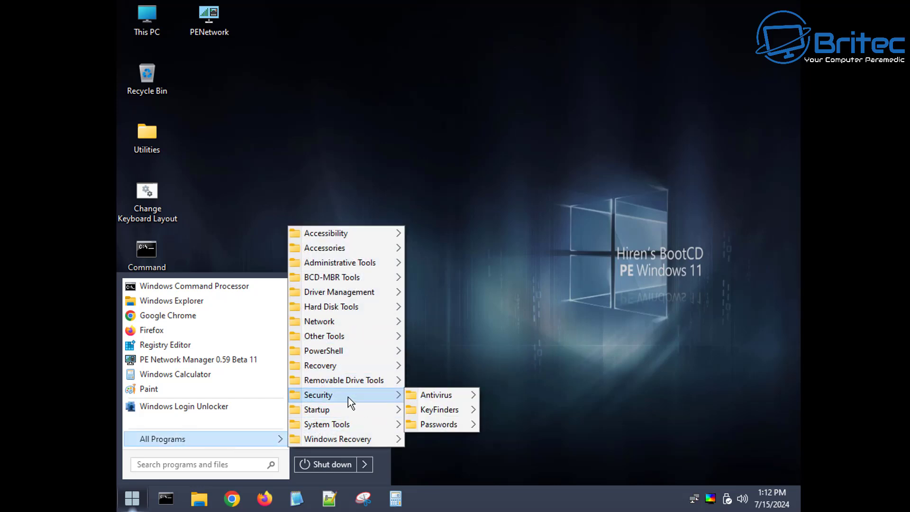
mouse_move(437, 395)
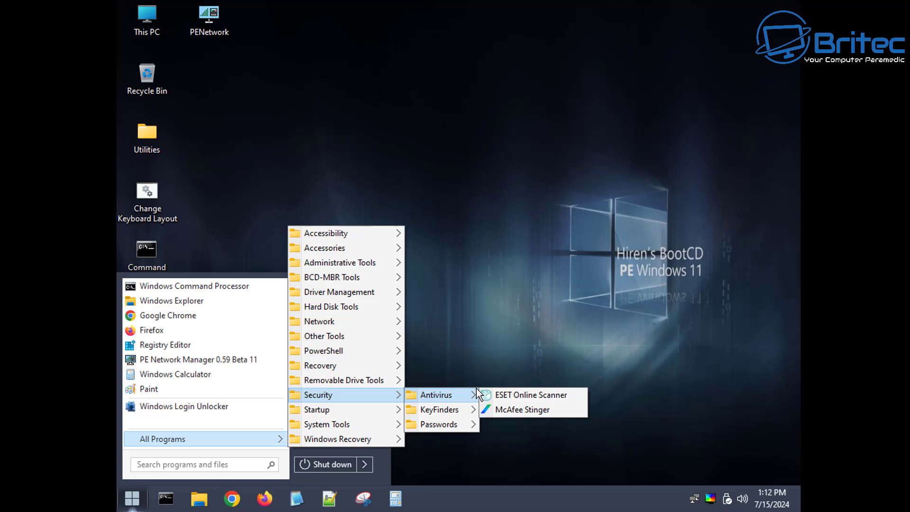
click(550, 395)
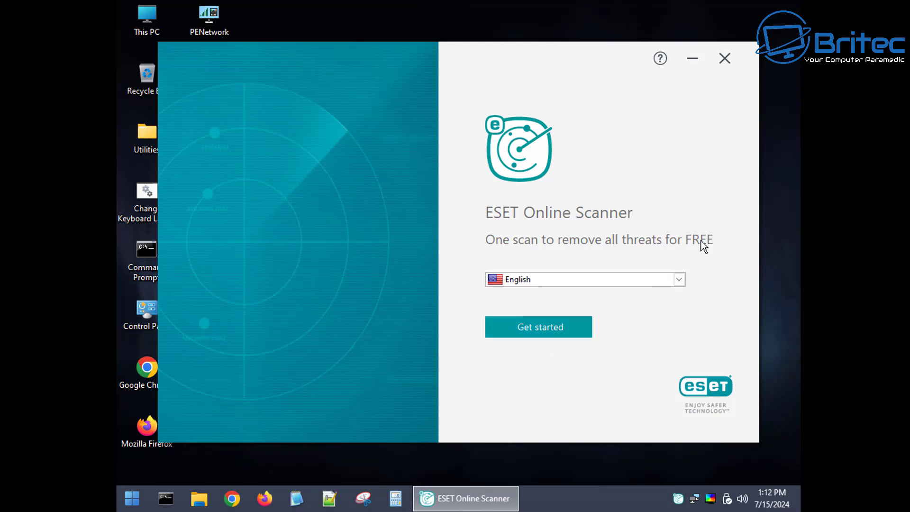
Step: Accept ESET's terms, declining anonymous data sharing and the detection feedback system
click(542, 335)
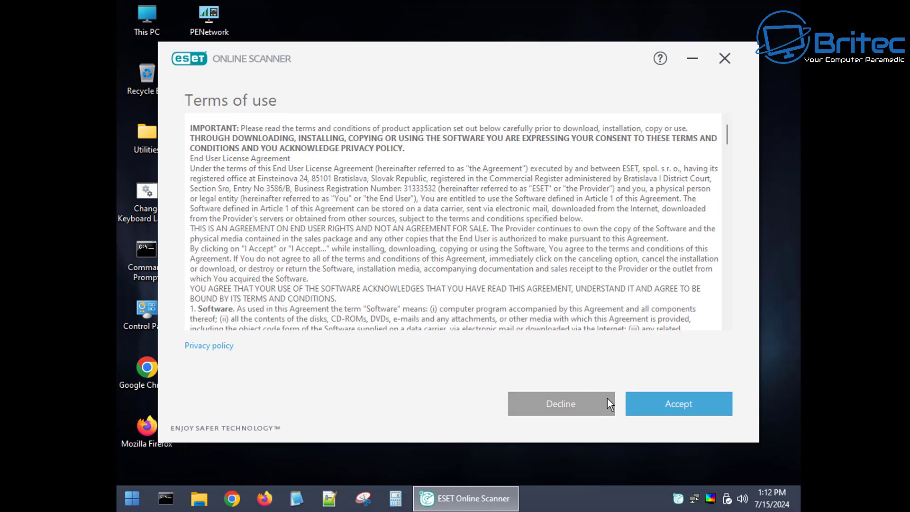
click(686, 404)
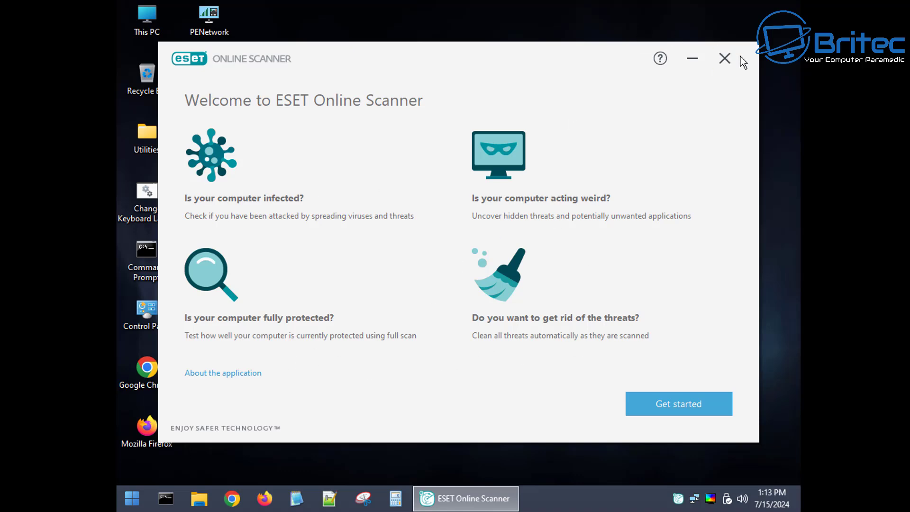
click(722, 399)
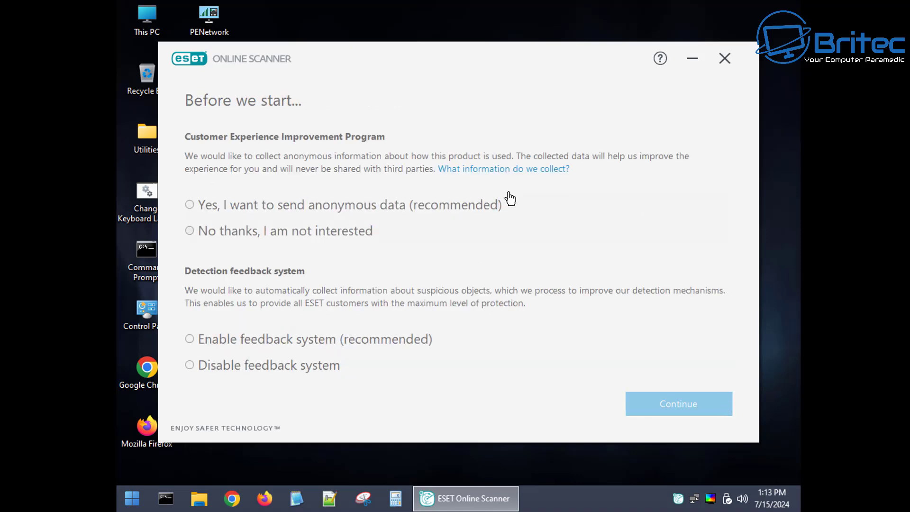
click(197, 234)
click(204, 366)
click(687, 407)
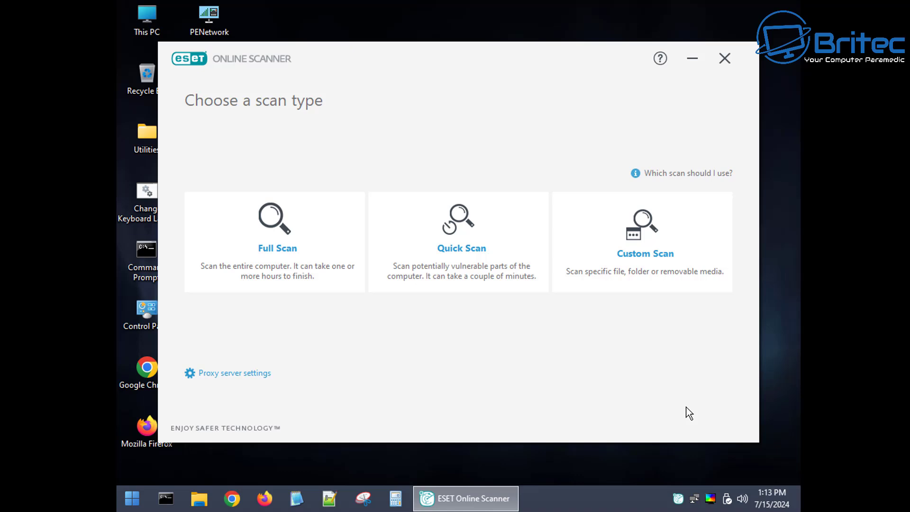
Step: Start a Quick Scan with potentially unwanted application detection enabled
click(448, 243)
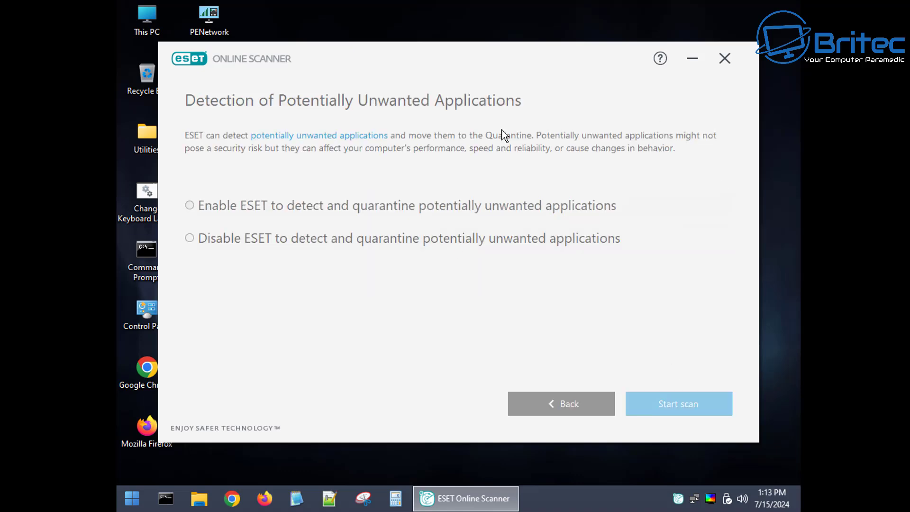
click(218, 205)
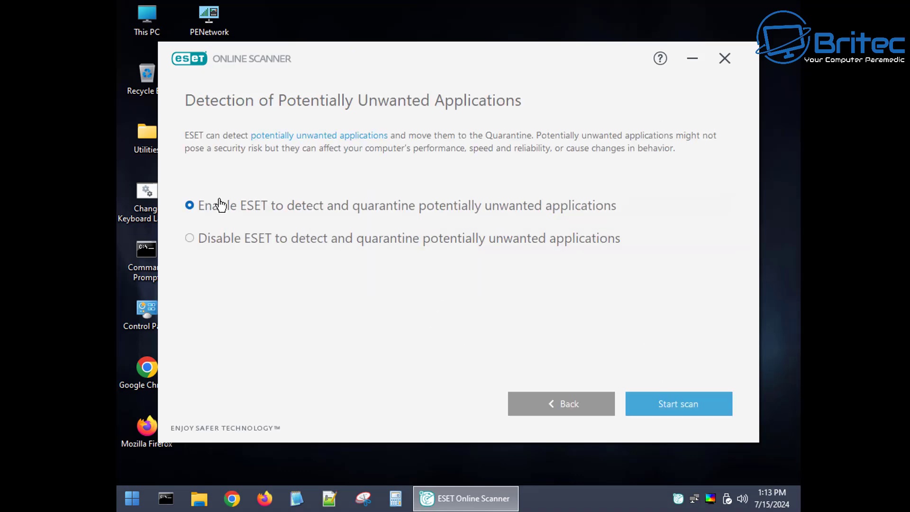
click(642, 403)
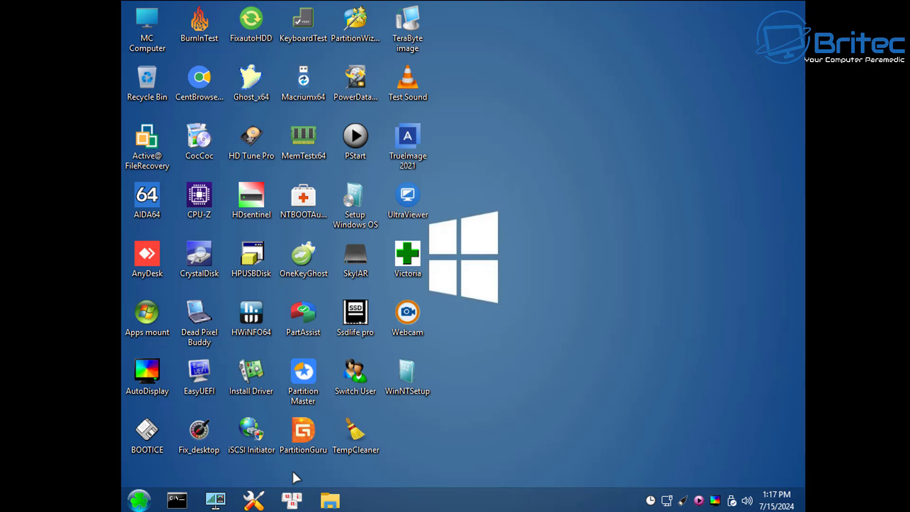
Step: Check the 68.7 GB virtual NVMe disk's health in CrystalDiskInfo, then close it
double_click(202, 261)
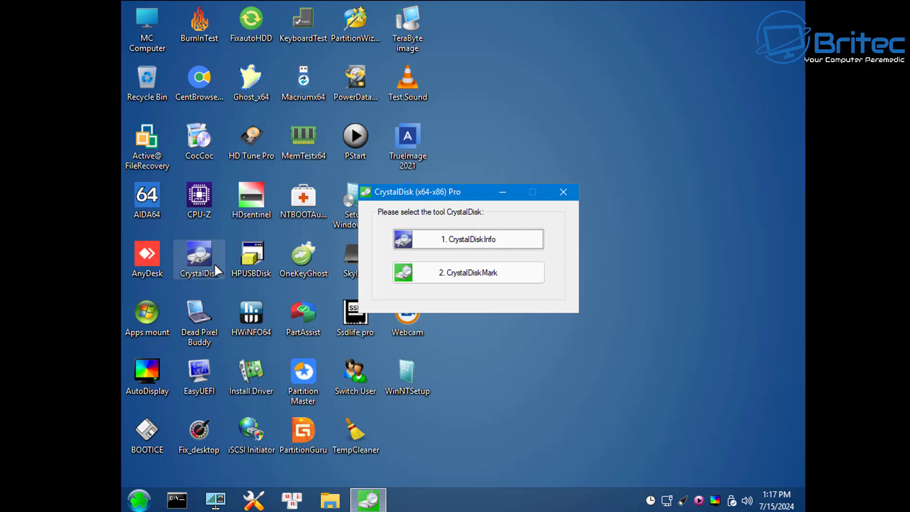
click(522, 247)
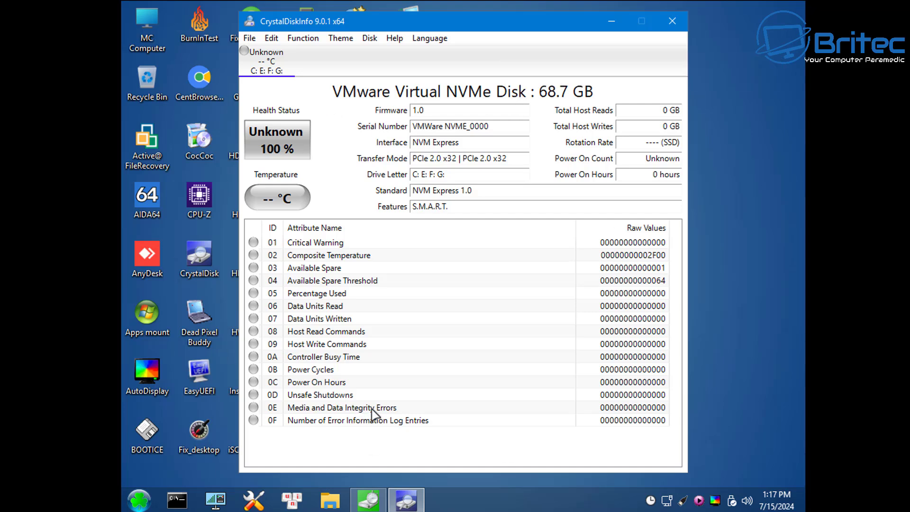
click(672, 21)
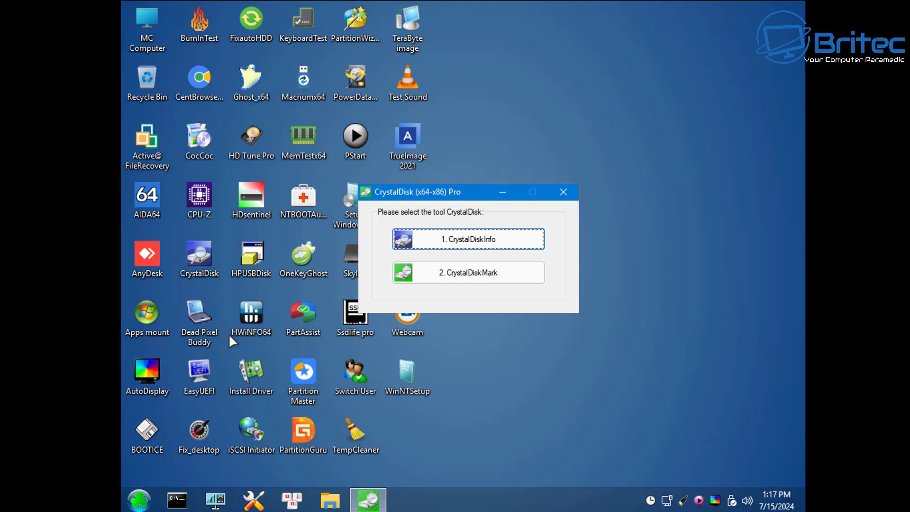
Step: Briefly open CrystalDiskMark, then close it and the CrystalDisk chooser
click(512, 278)
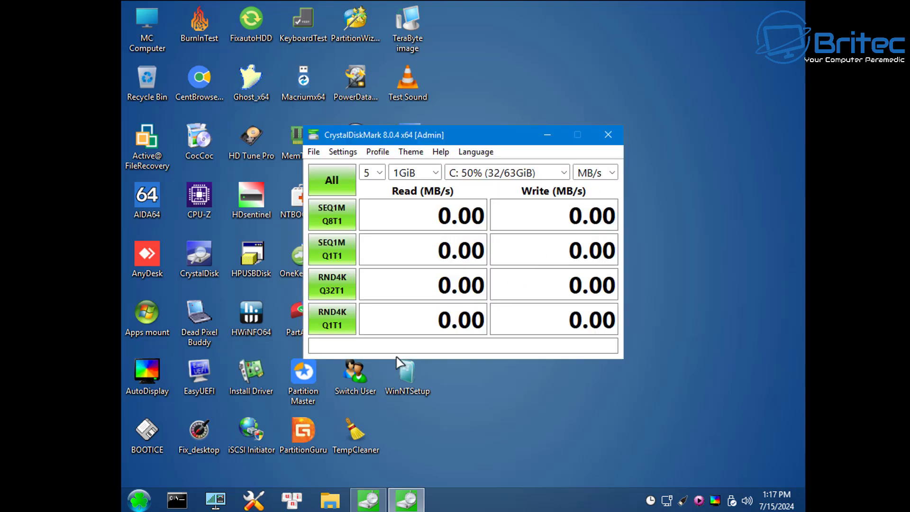
click(608, 134)
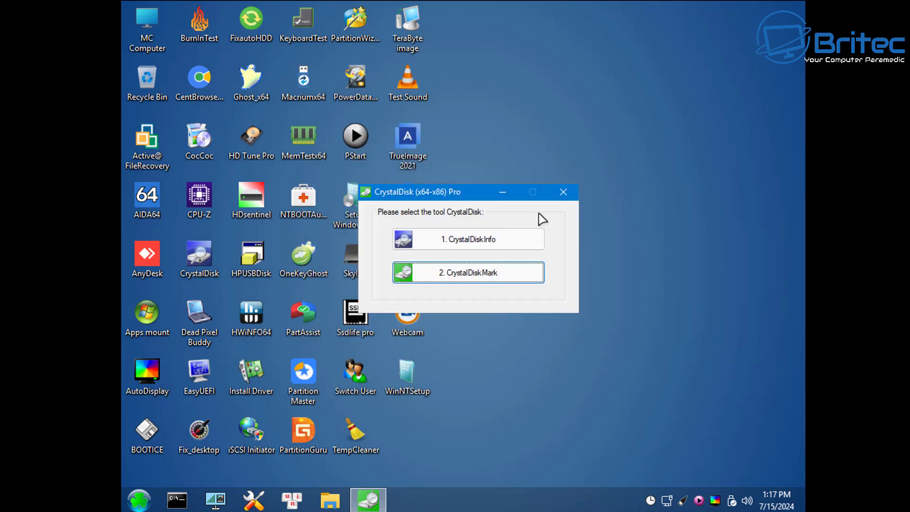
click(564, 192)
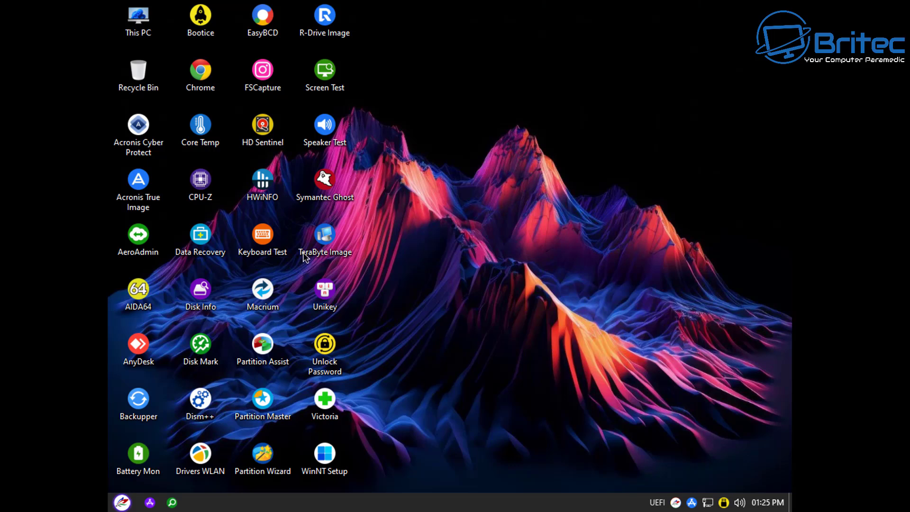
Step: Launch HWiNFO64 and the PStart launcher, then close the NHV BOOT launcher window
double_click(263, 188)
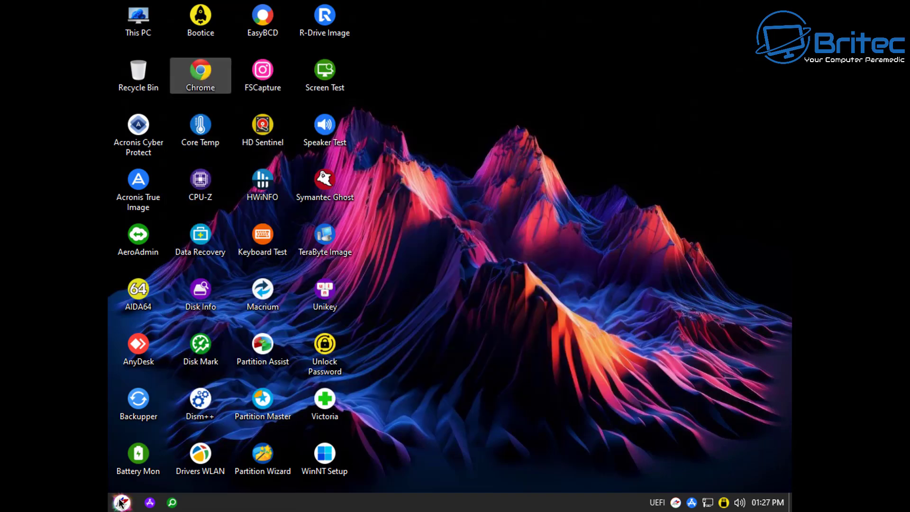
click(121, 503)
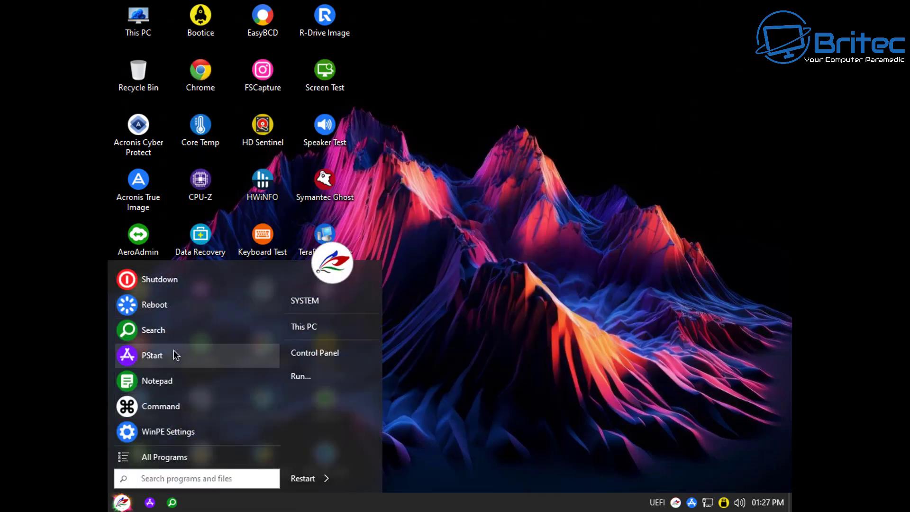
click(156, 356)
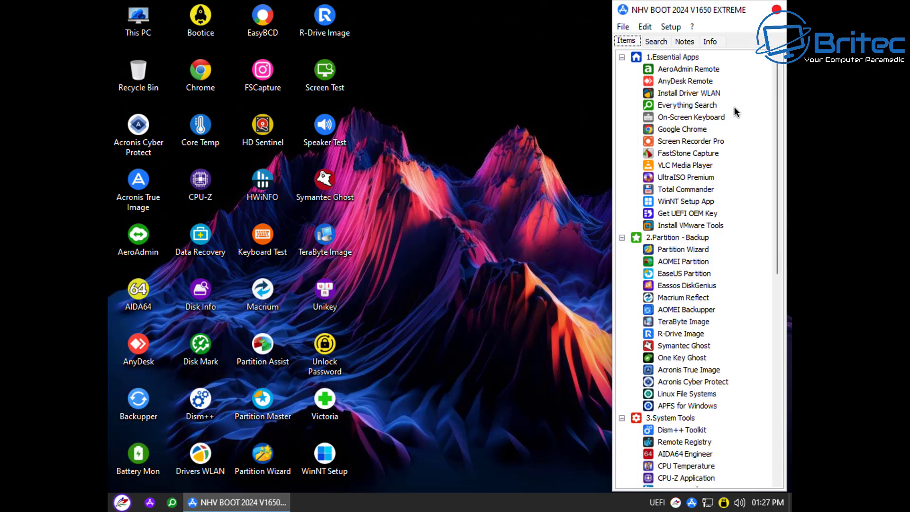
drag(776, 98, 792, 10)
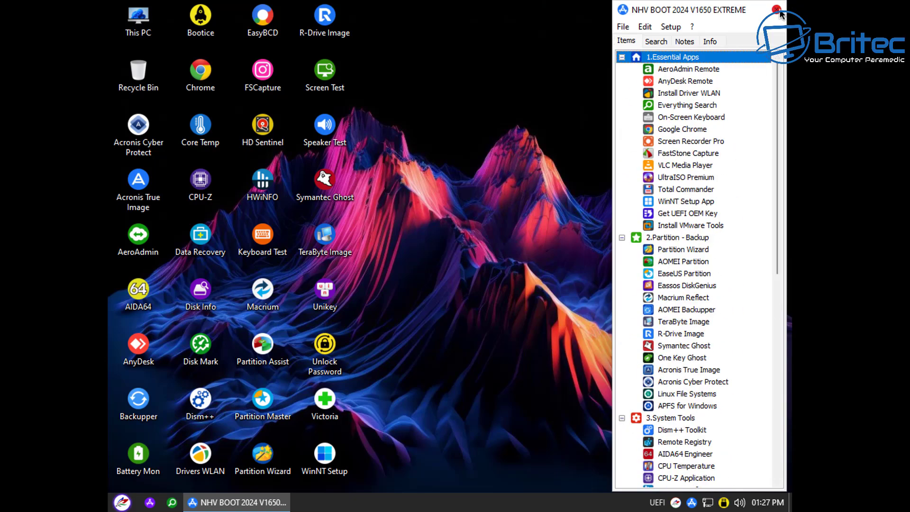
click(777, 11)
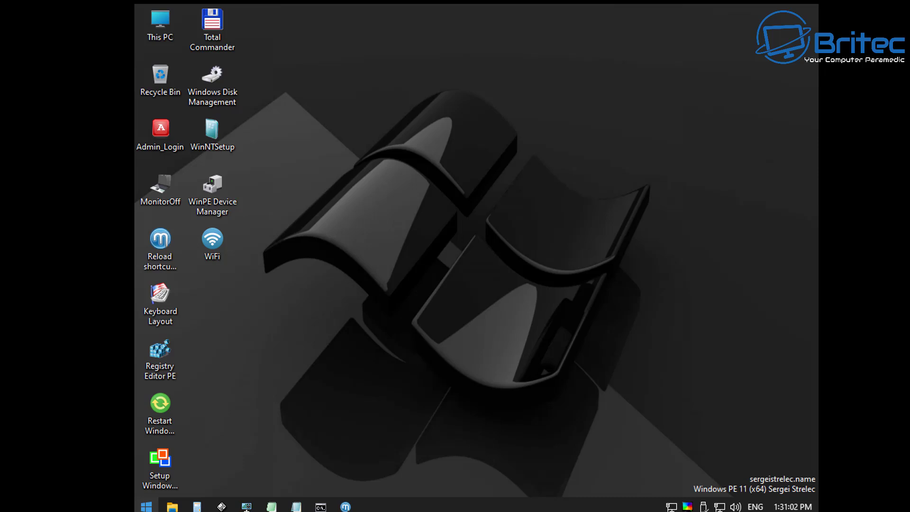
Step: Show the Programs WinPE submenu of tool folders from the Start menu
click(146, 506)
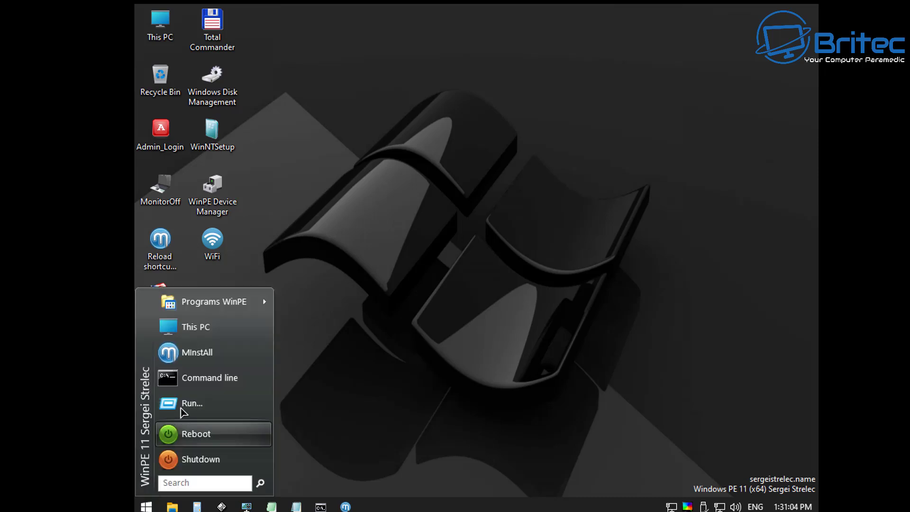
mouse_move(223, 308)
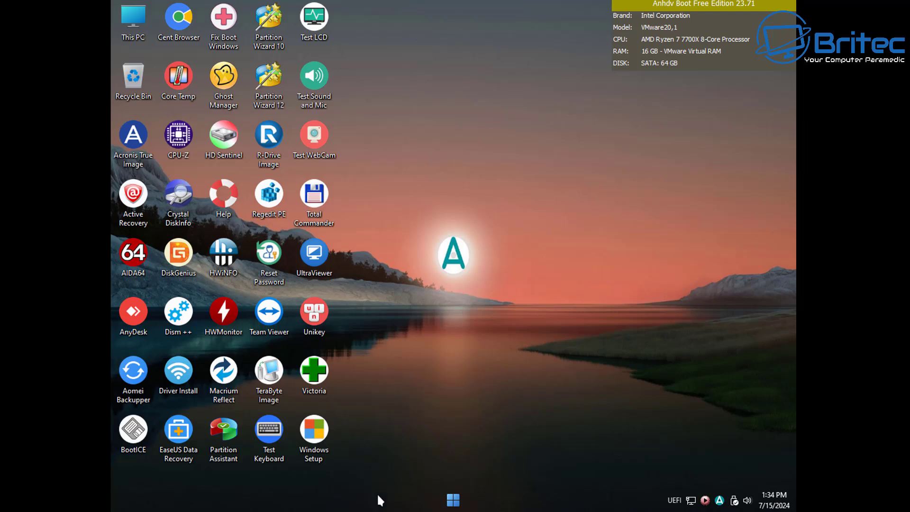
click(456, 501)
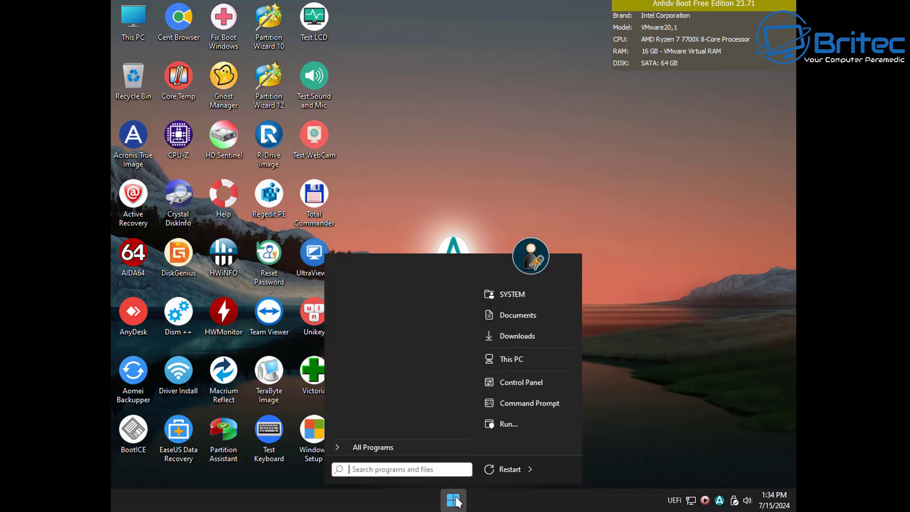
click(687, 350)
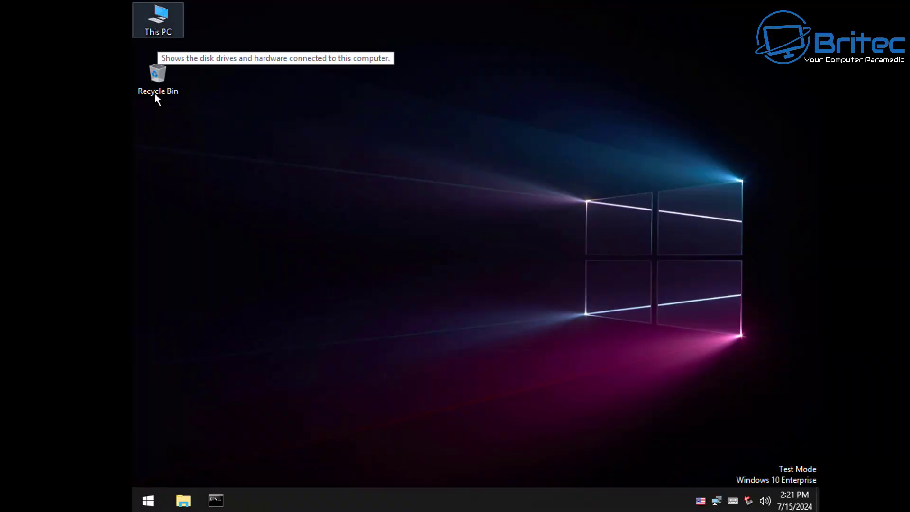
Step: Launch File Identifier (TrIDNET) from Start > All Programs > Forensic
click(148, 506)
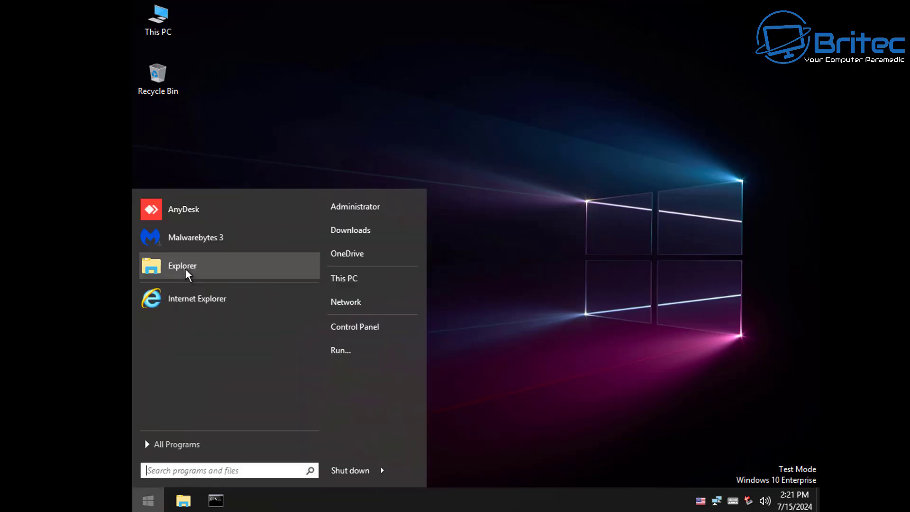
click(175, 443)
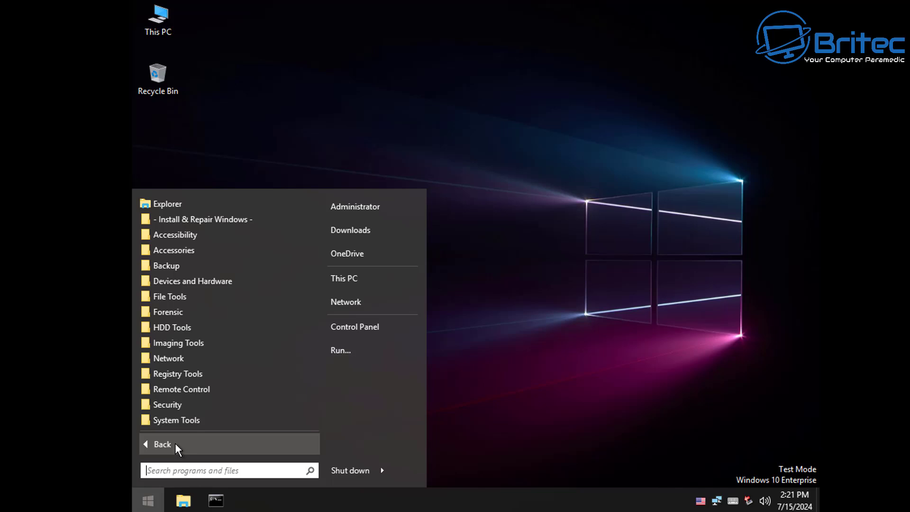
click(186, 313)
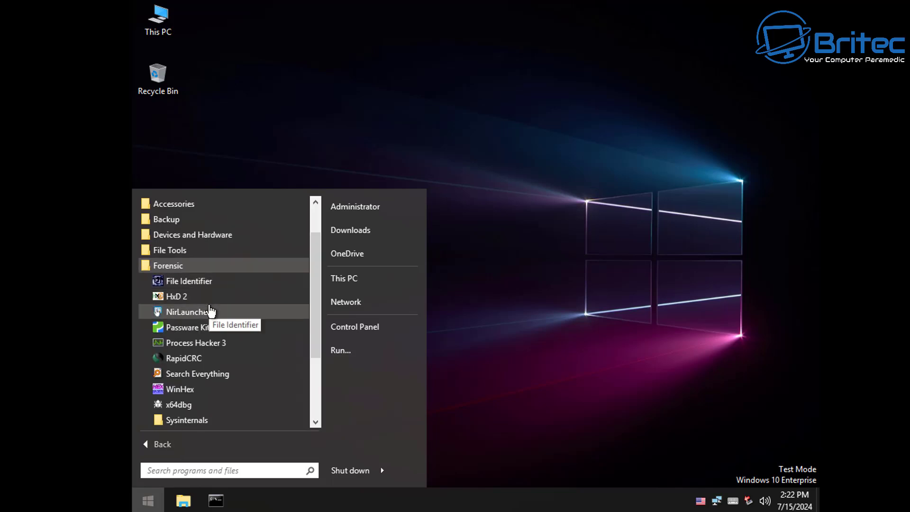
scroll(211, 336, down, 2)
scroll(210, 336, down, 1)
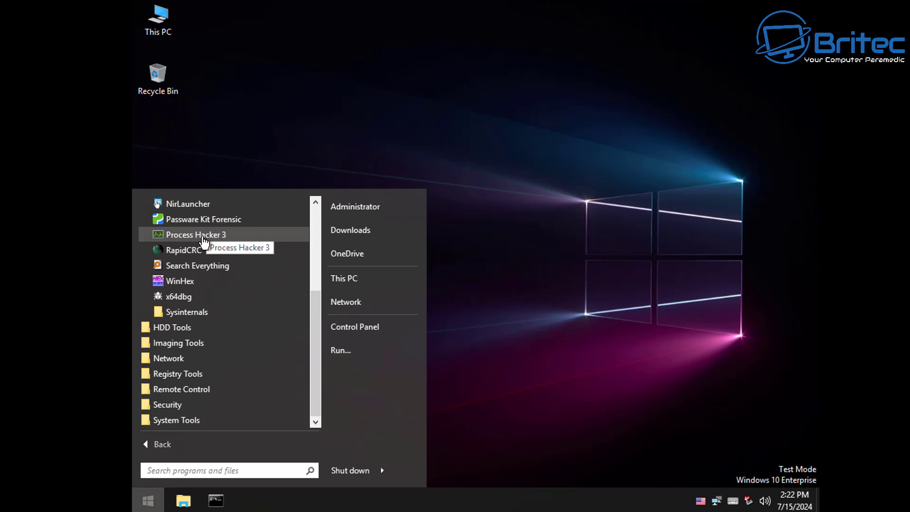
scroll(203, 263, up, 2)
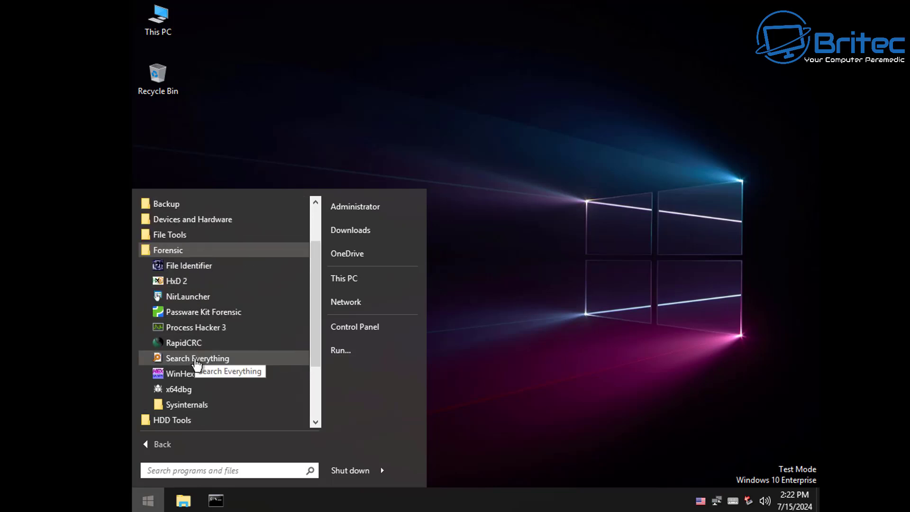
click(206, 267)
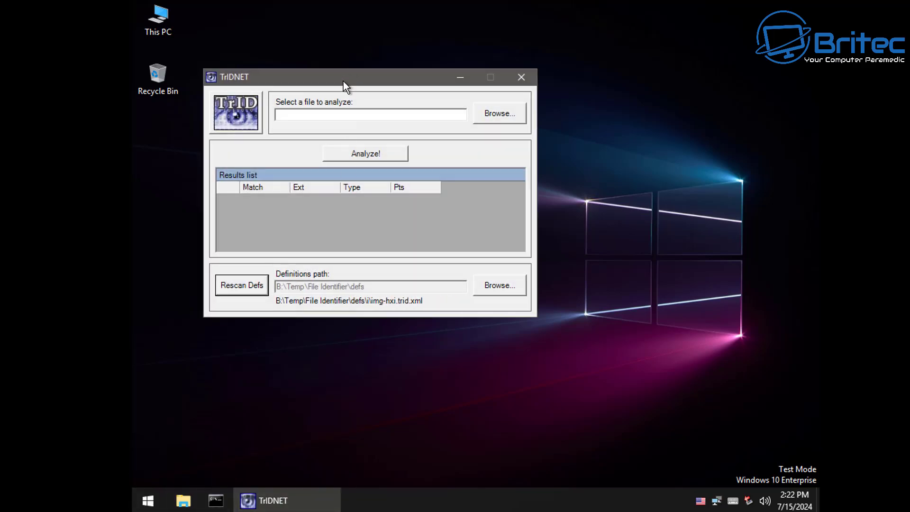
Step: Close TrIDNET, then open All Programs and expand and collapse System Tools
drag(343, 81, 423, 110)
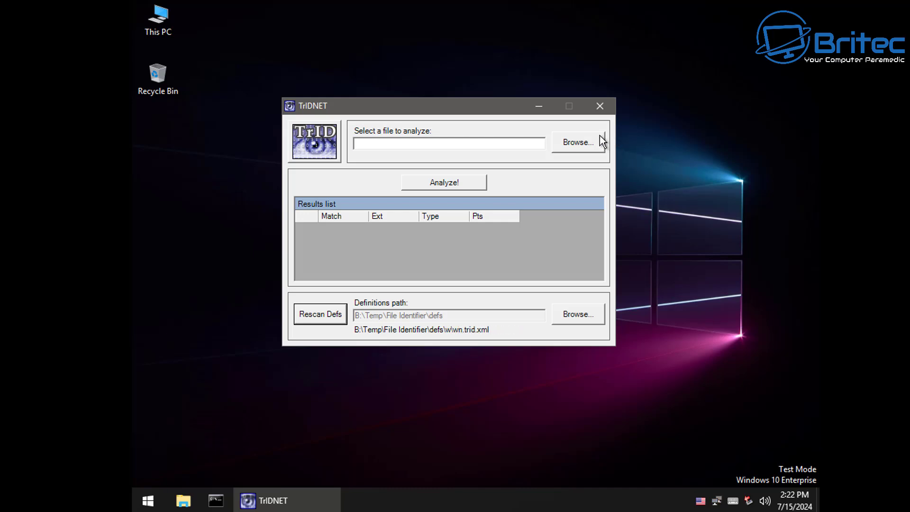
click(601, 106)
click(149, 500)
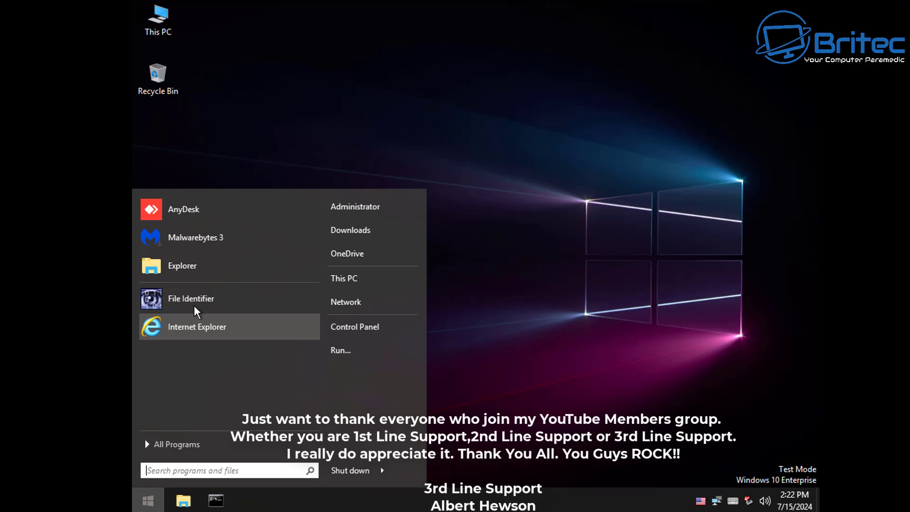
click(246, 444)
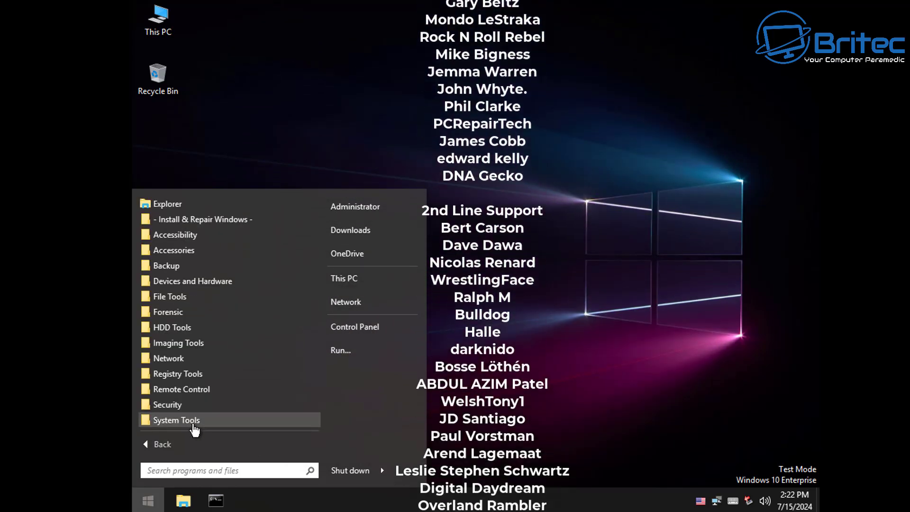
click(193, 424)
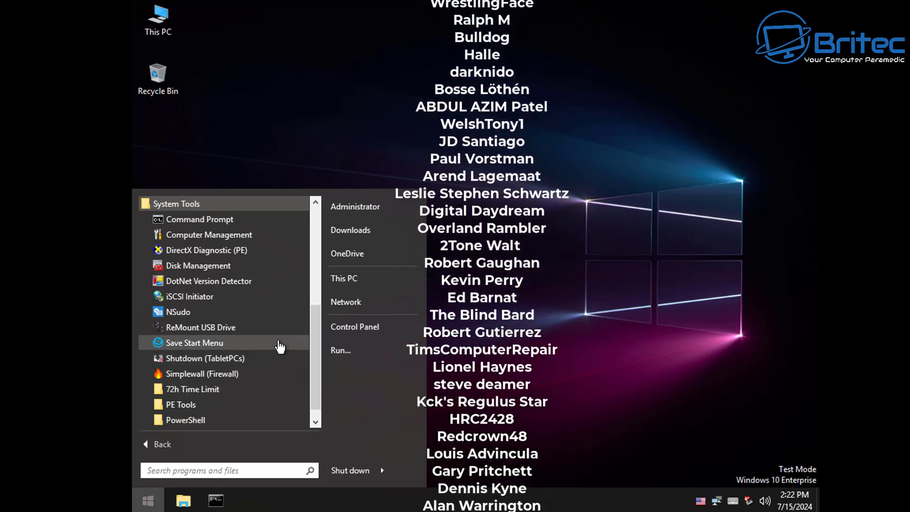
click(178, 204)
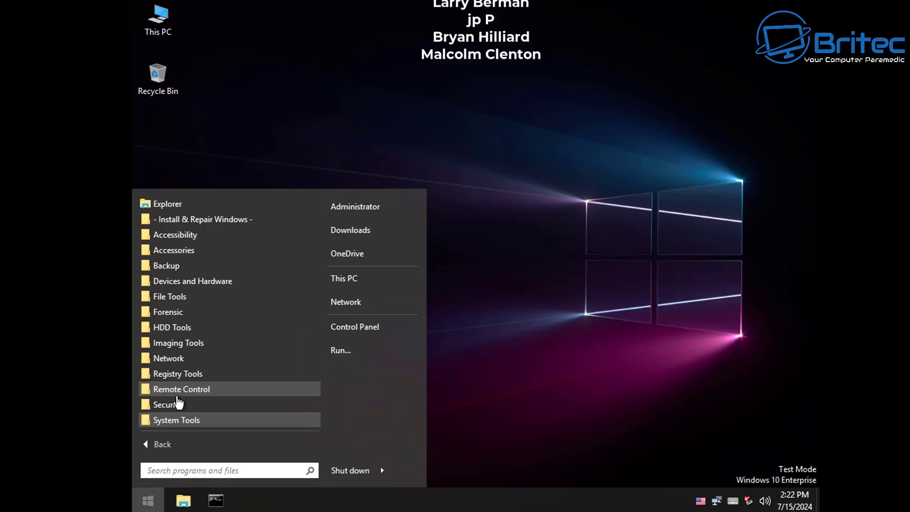